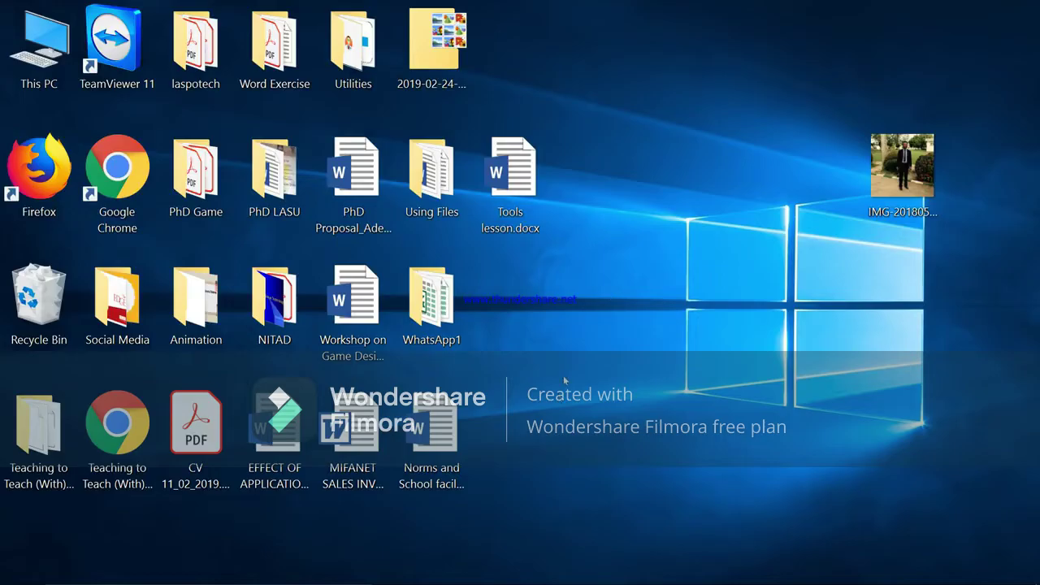
click(125, 216)
double_click(111, 192)
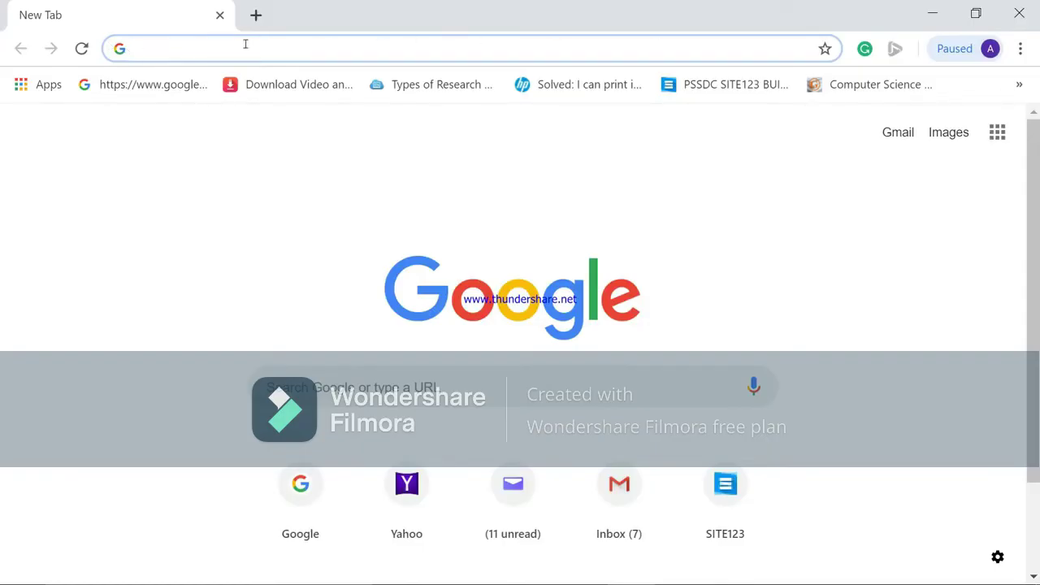
text(www)
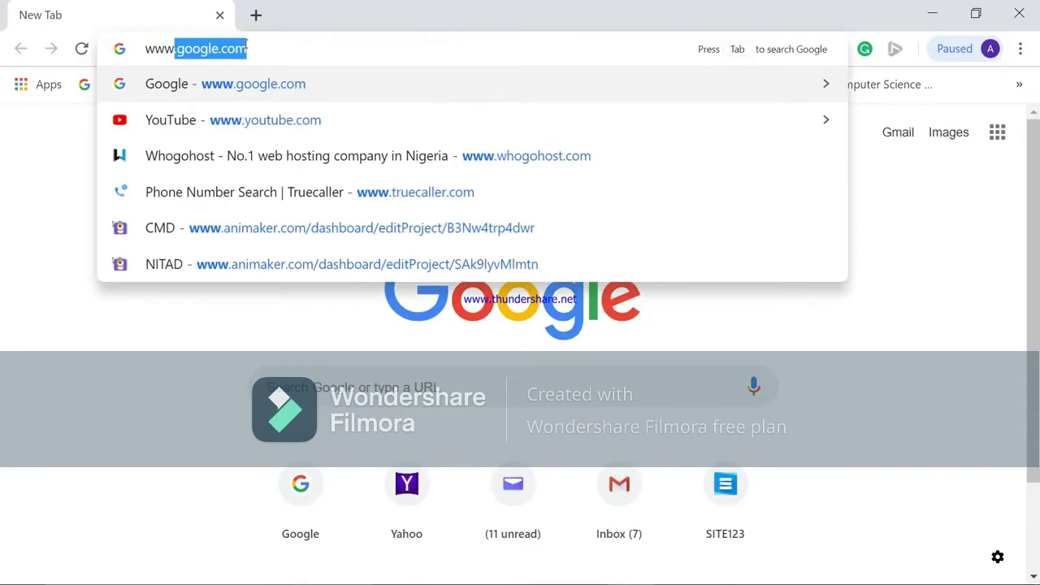
text(.goog)
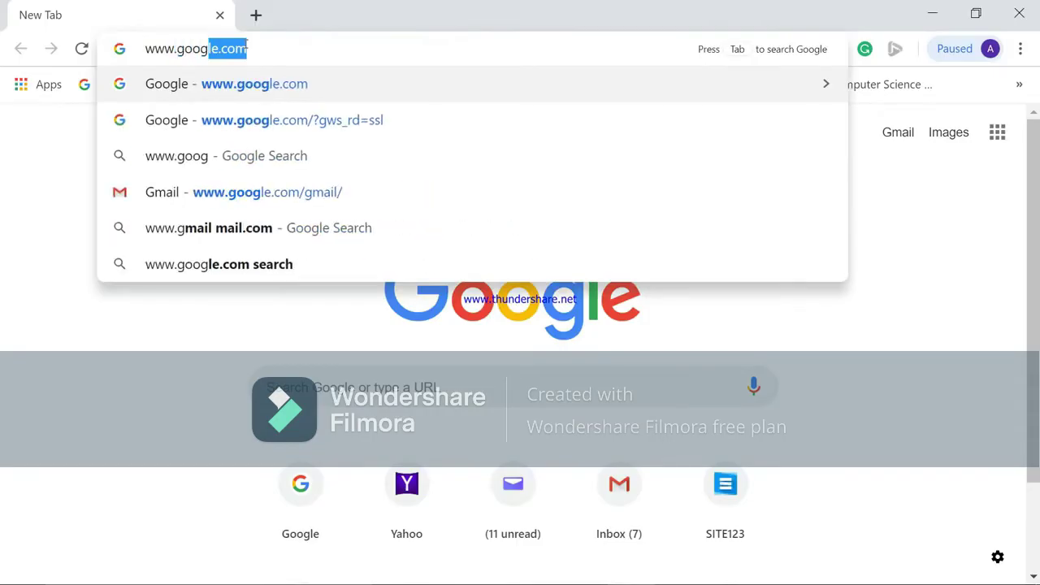
text(le.com)
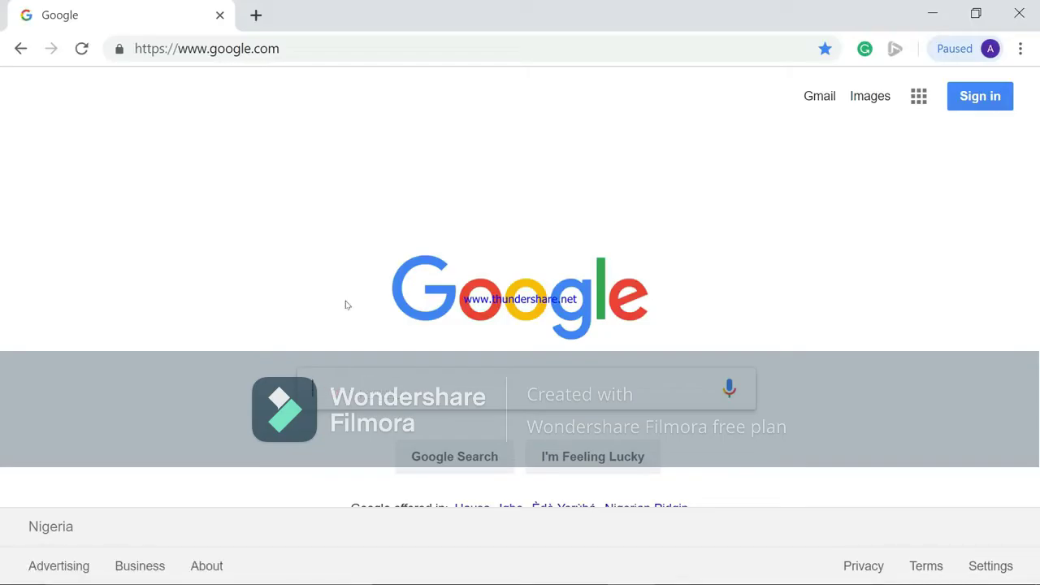
Step: Search Google for 'hammer' and switch to the Images results
text(ammer)
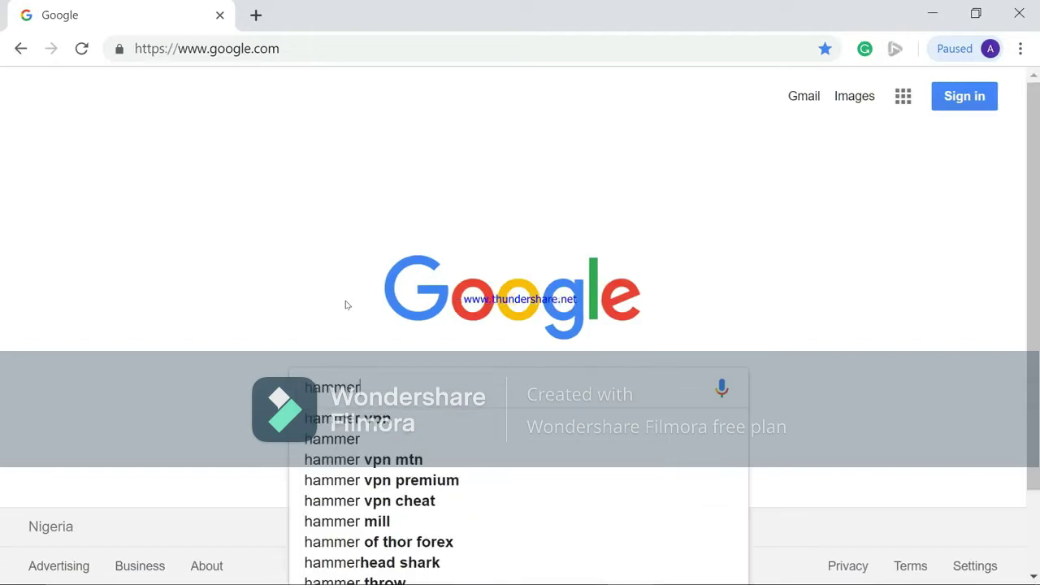
key(Return)
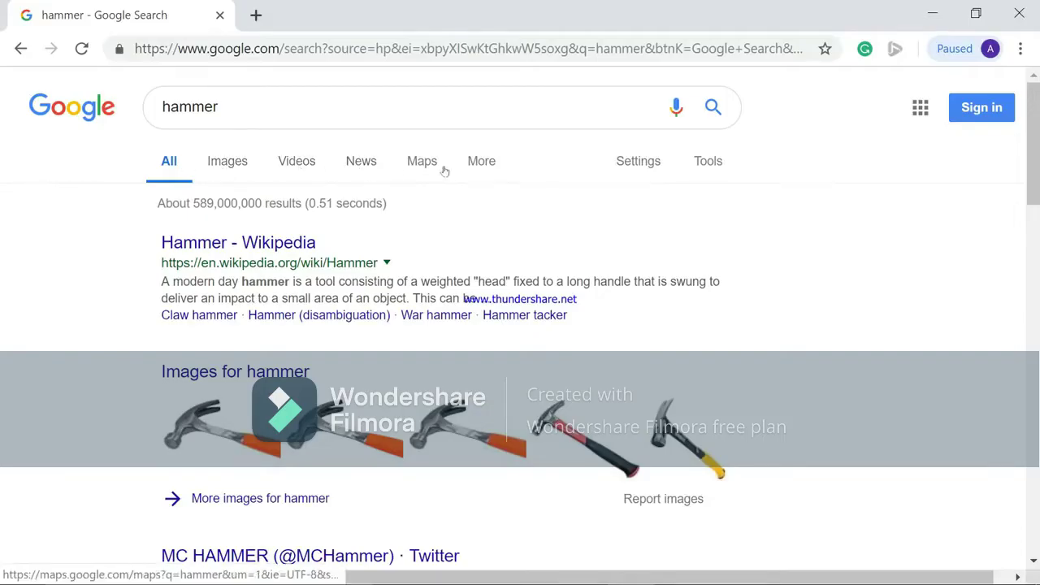
click(231, 164)
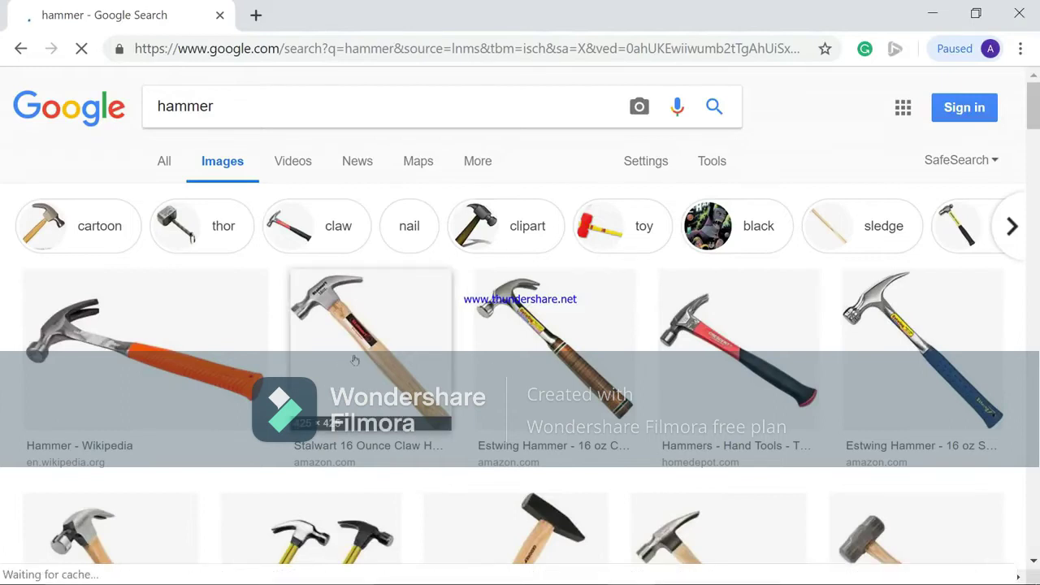
Step: Save the wooden-handled claw hammer image to the Desktop as hammer.jpg
right_click(323, 324)
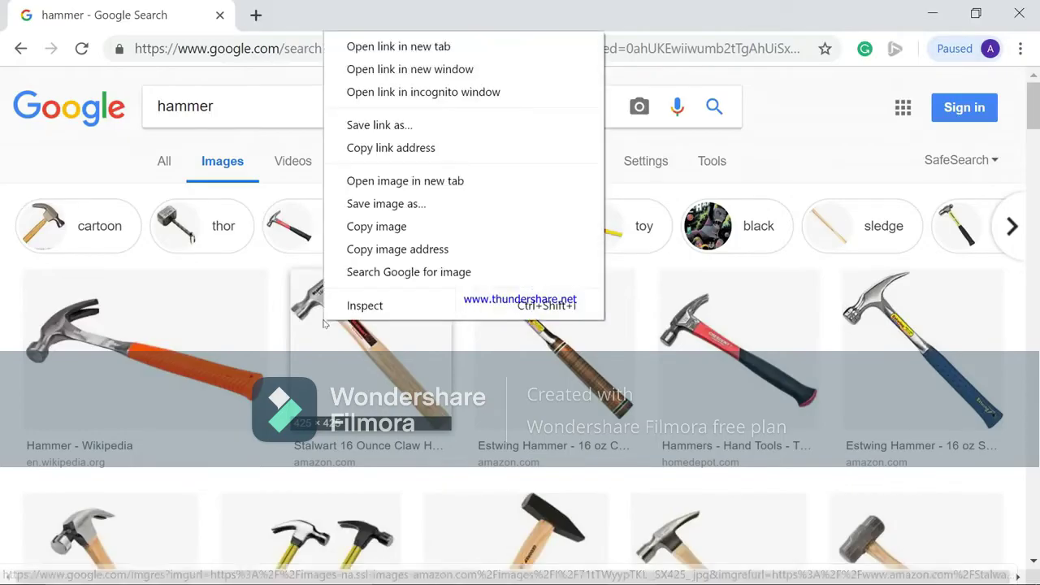
click(387, 204)
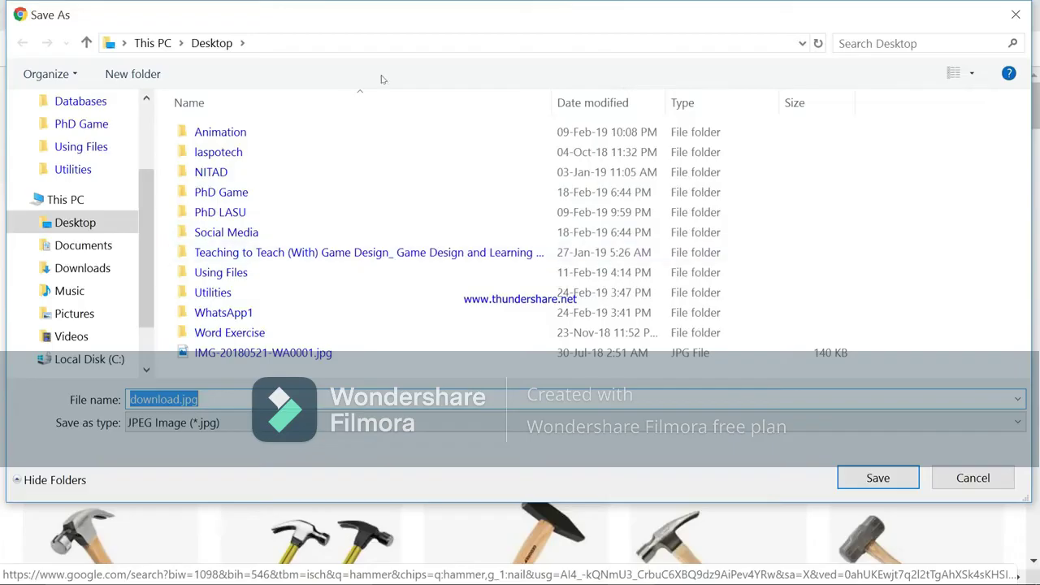
click(276, 45)
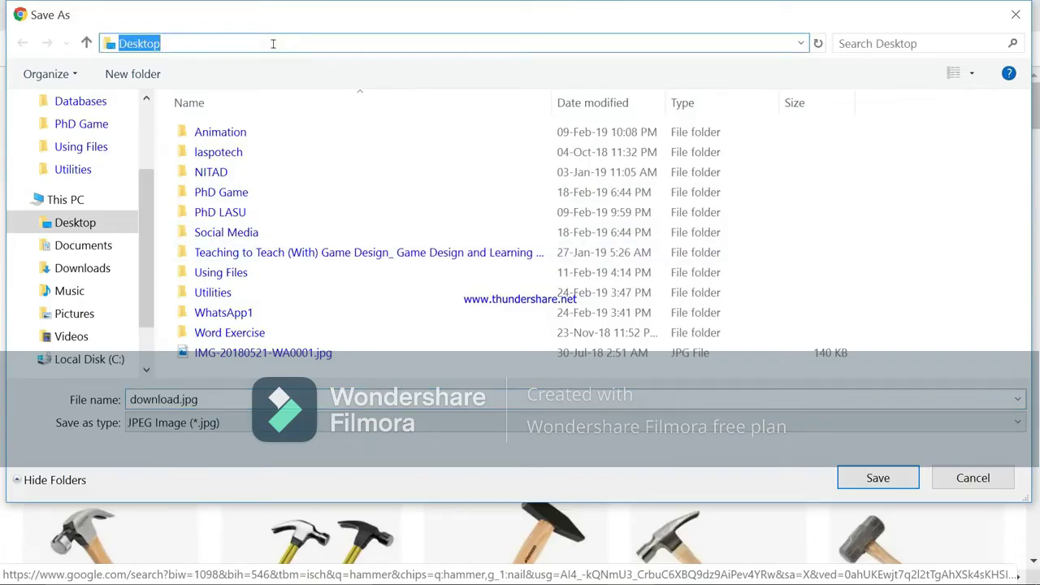
click(273, 43)
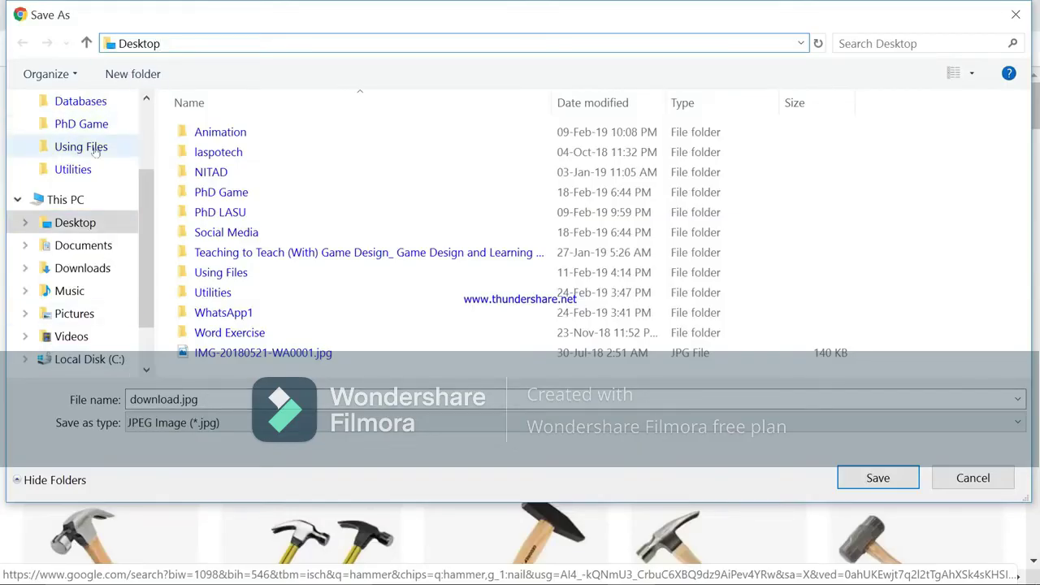
scroll(97, 205, up, 2)
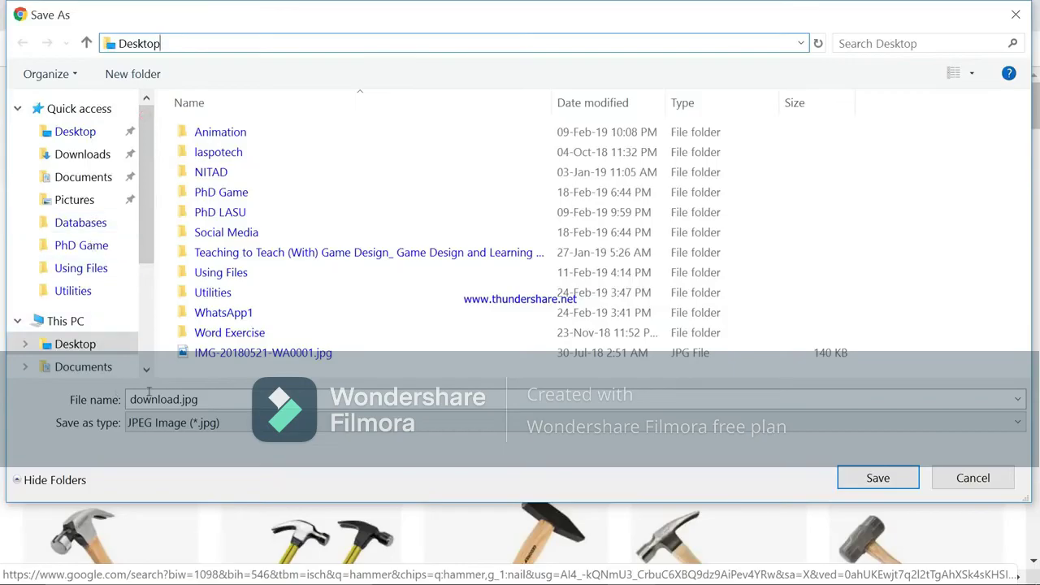
click(216, 399)
text(hammer)
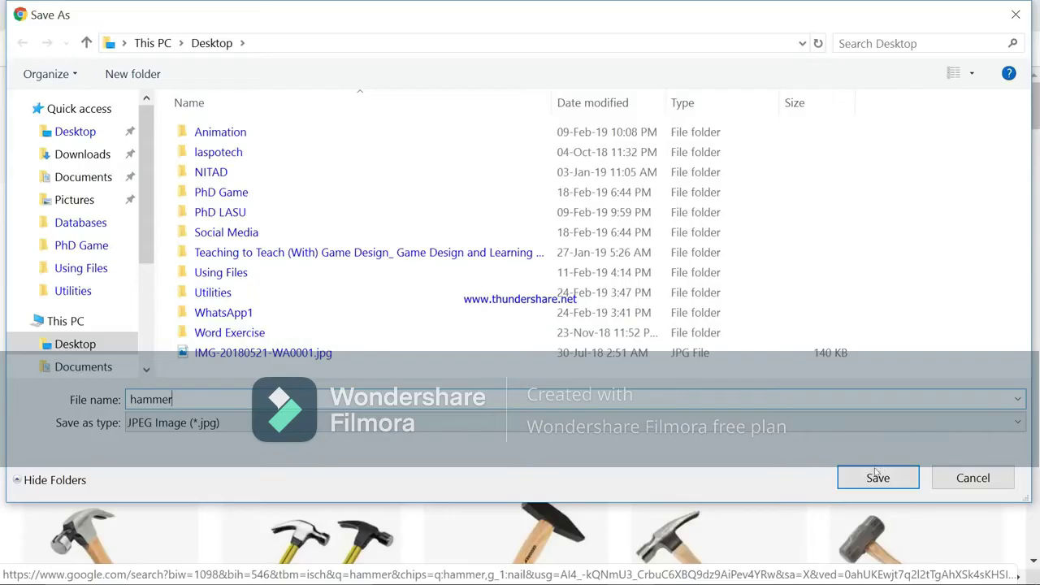
click(878, 479)
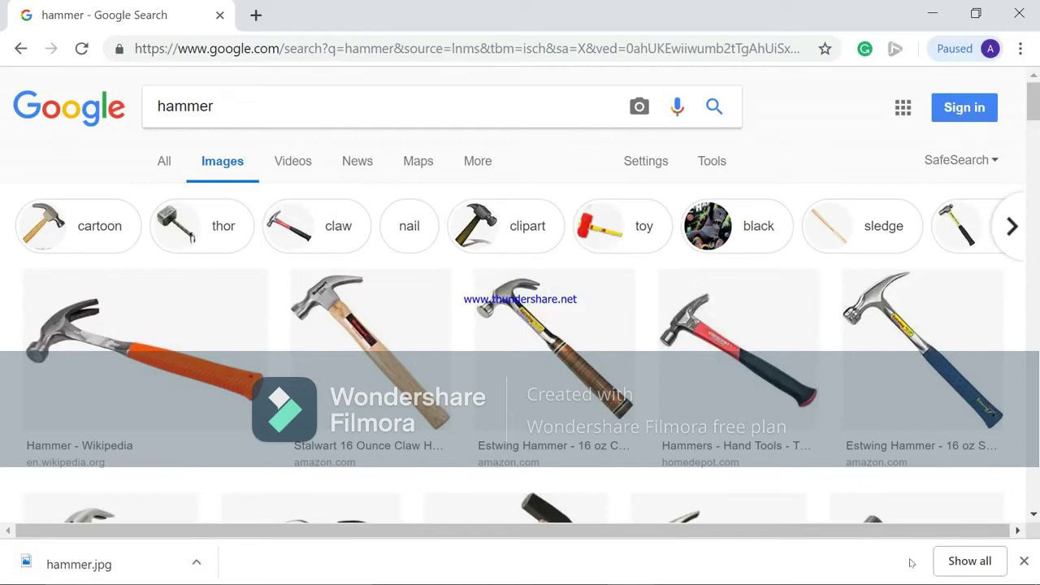
Step: Minimize Chrome to reveal the desktop and bring up the Start menu
click(933, 16)
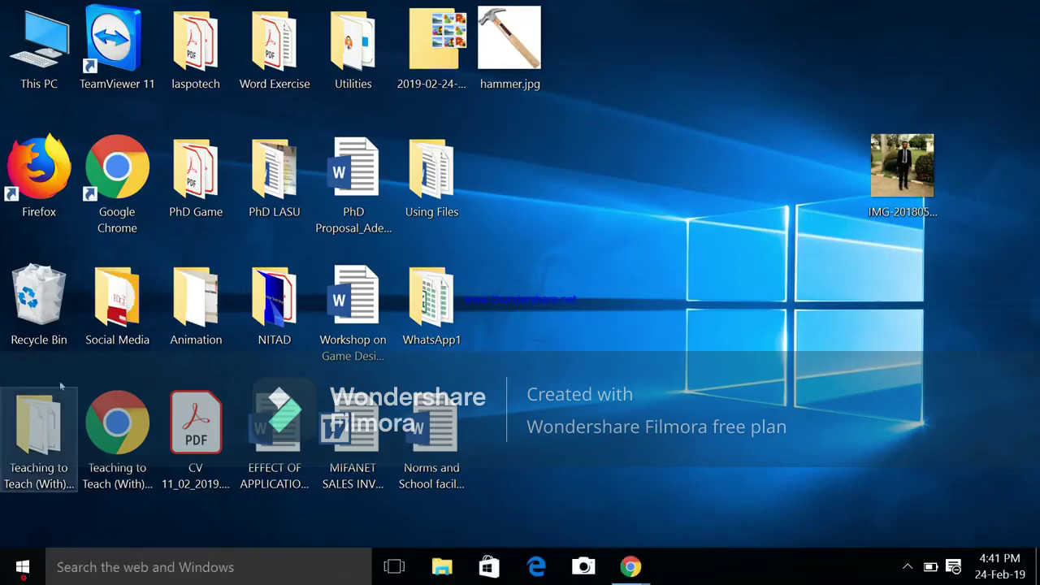
click(23, 576)
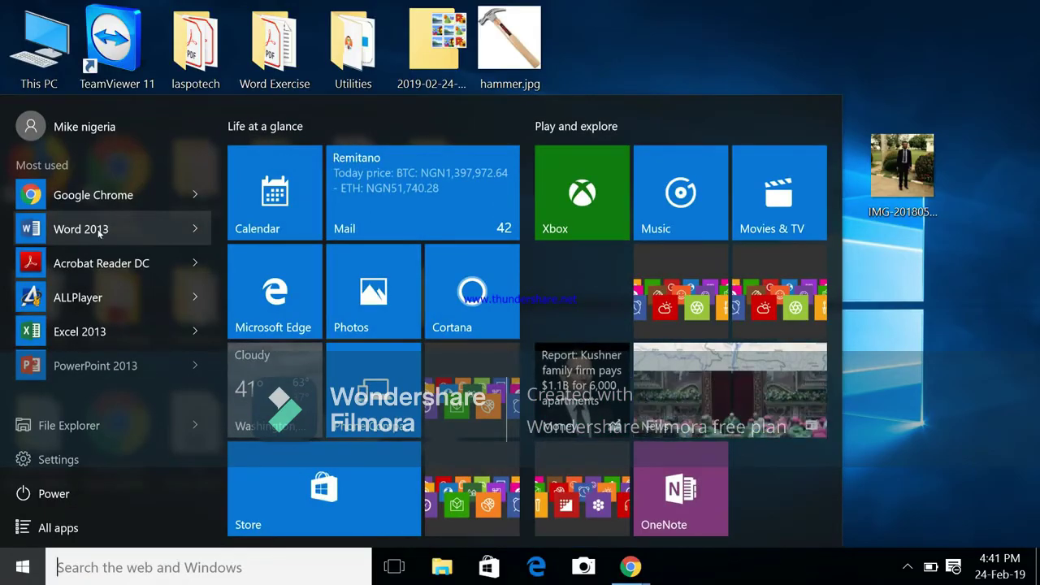
Step: Start a blank Word 2013 document and type 'Topic: Tools' on the first line
click(99, 230)
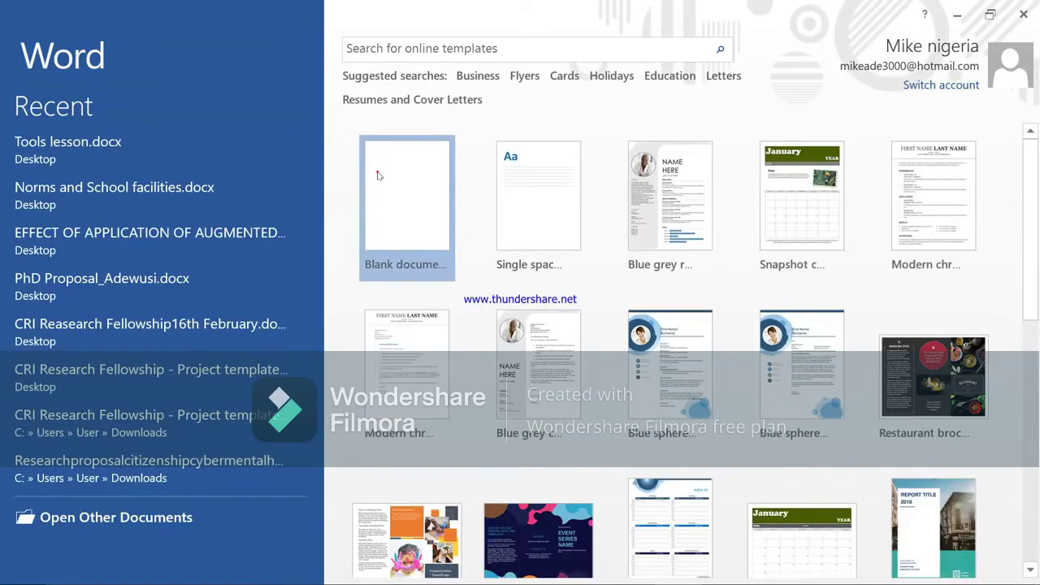
click(401, 198)
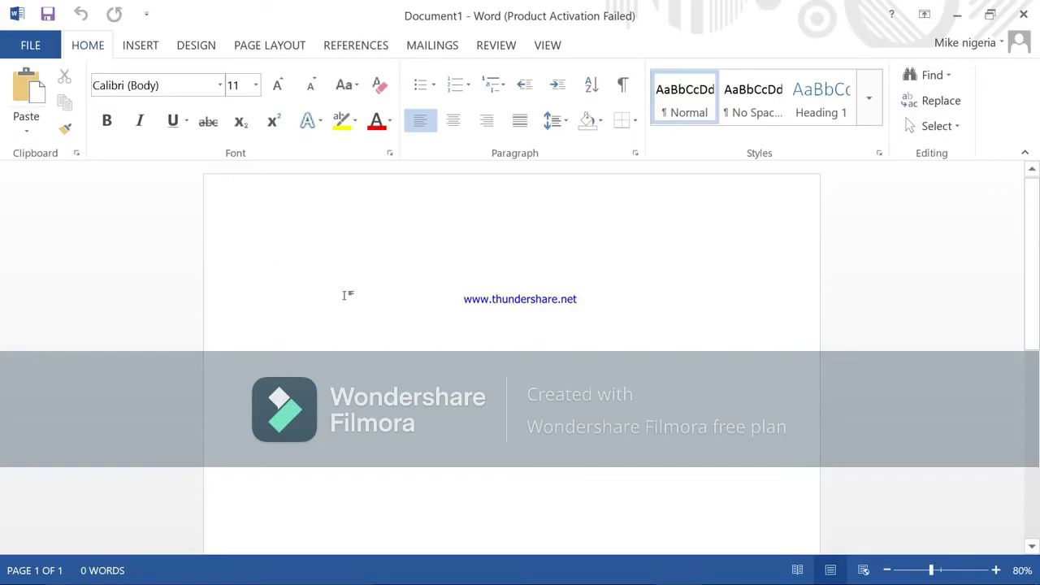
text(Tp)
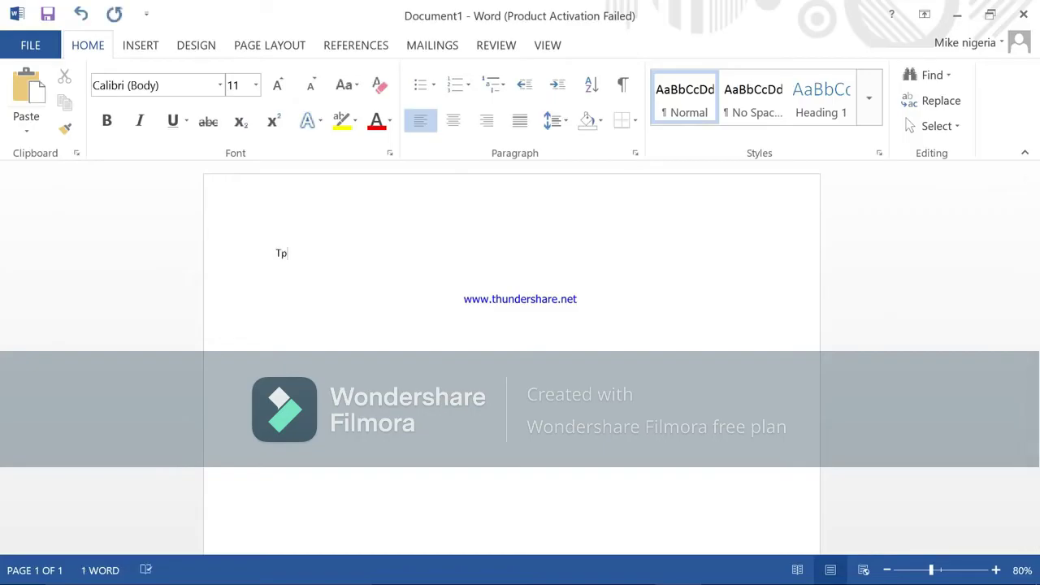
key(BackSpace)
text(opic:)
text(Tools)
key(Return)
Step: Type 'Behavioural Objective:' on the second line, fixing the misspelled 'Objtive'
text(Behavioural Obj)
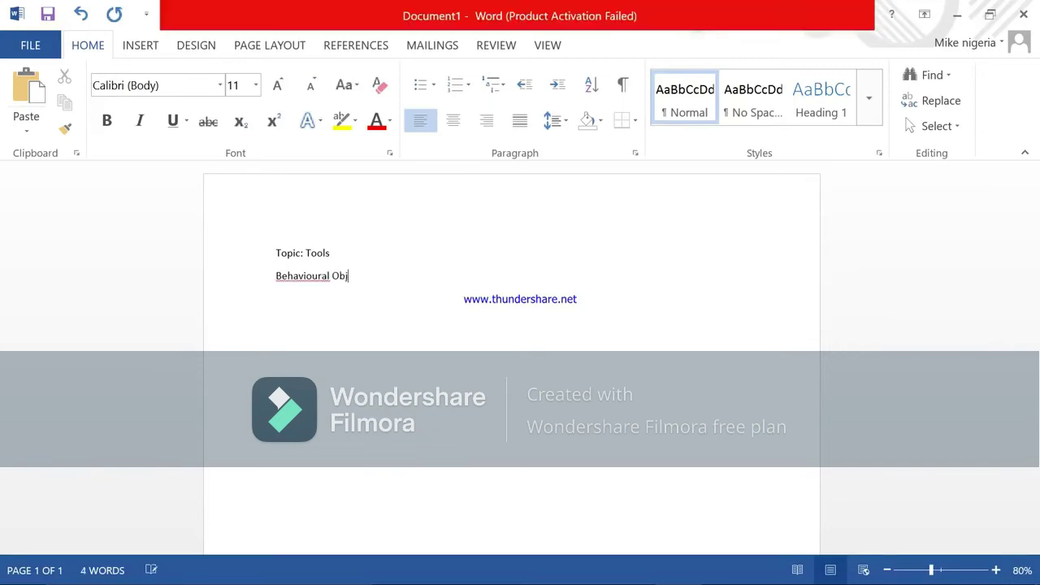
text(tive)
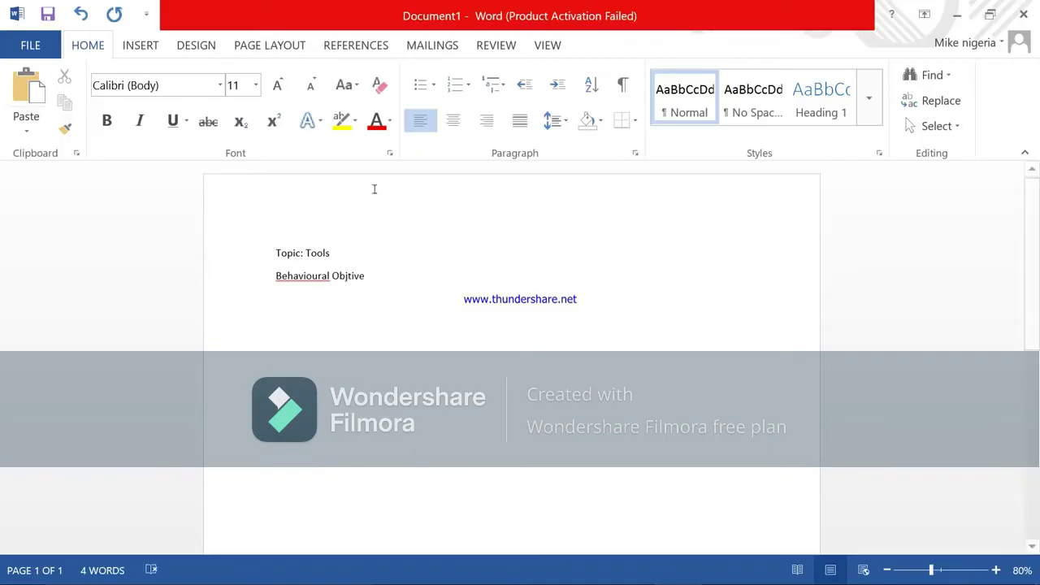
key(BackSpace)
key(BackSpace)
key(BackSpace)
key(BackSpace)
key(BackSpace)
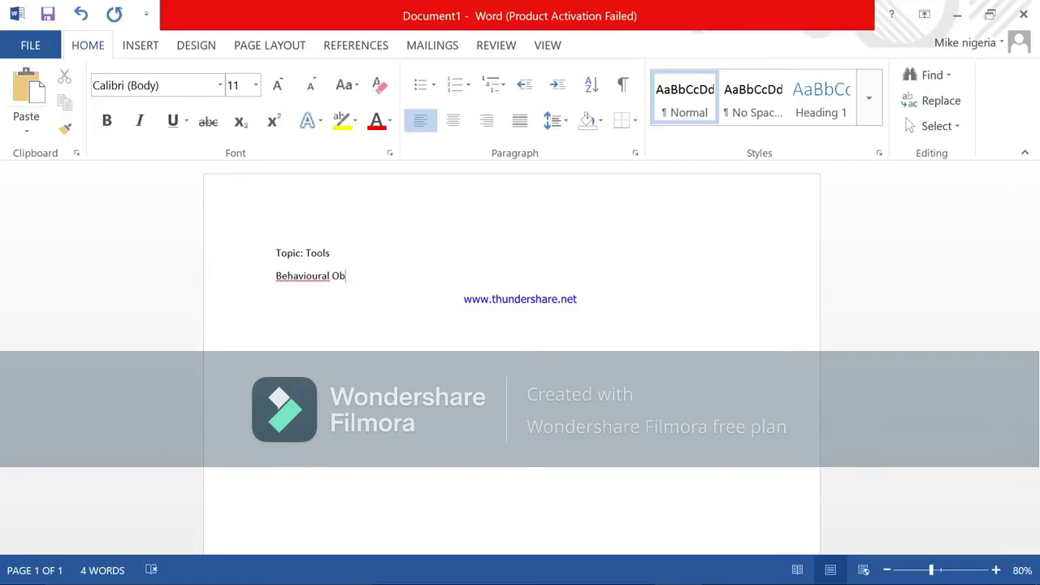
text(jective:)
Step: Correct 'Behavioural' to 'Behavioral' using the spelling suggestions
right_click(328, 279)
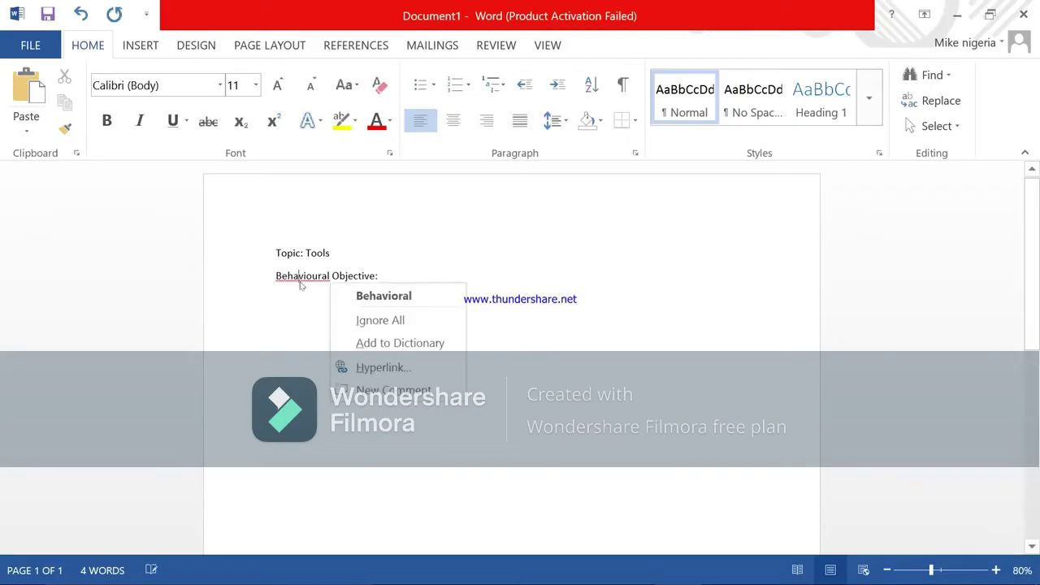
click(425, 298)
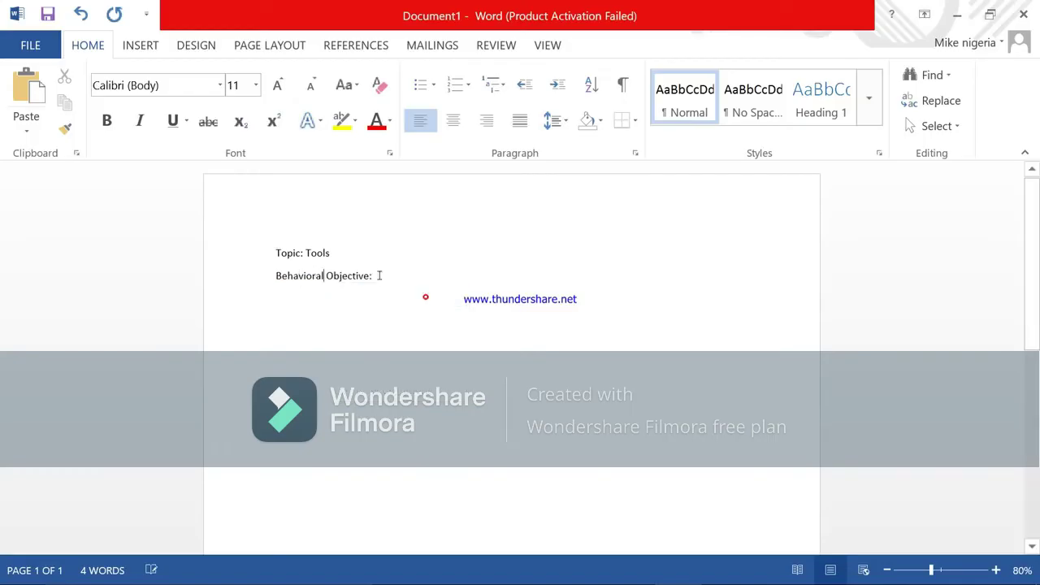
click(425, 297)
Step: Add 'At the end of the lesson, students should be able to' with numbered items 1. and 2
key(Return)
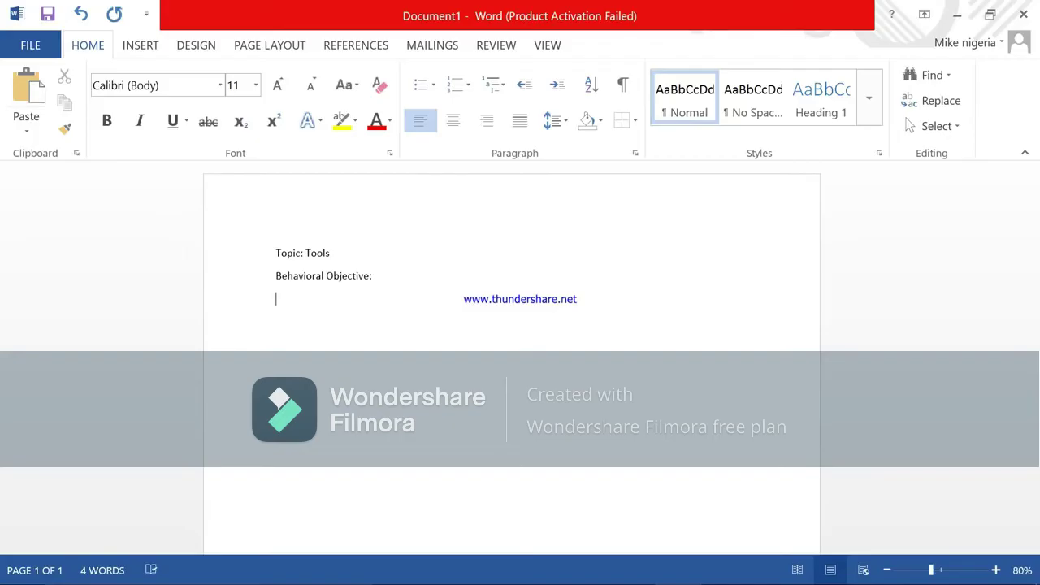
text(At the end of the lesson, students should be able)
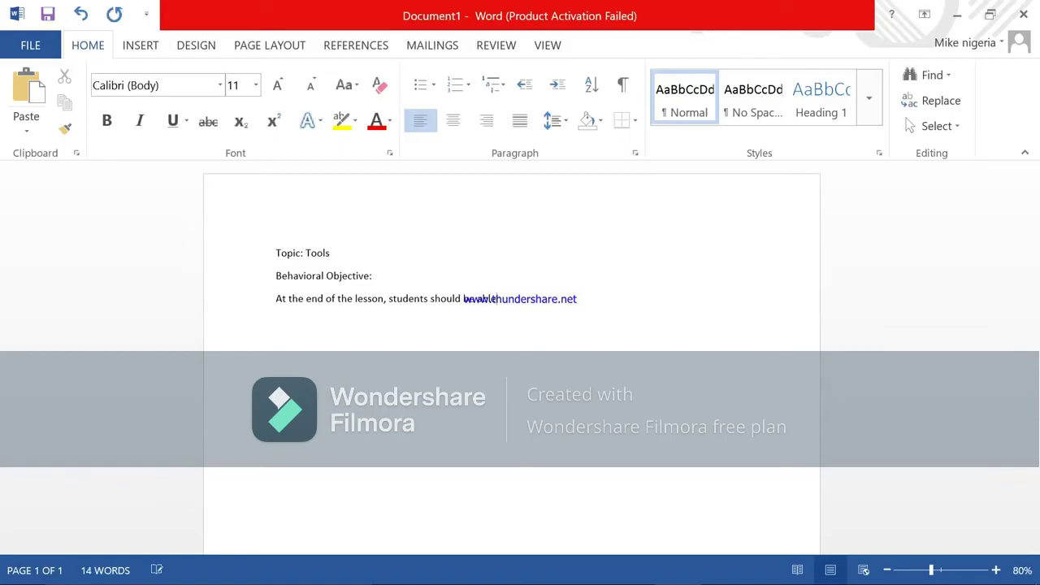
text( to )
text(1)
text(. )
text(2.)
key(Return)
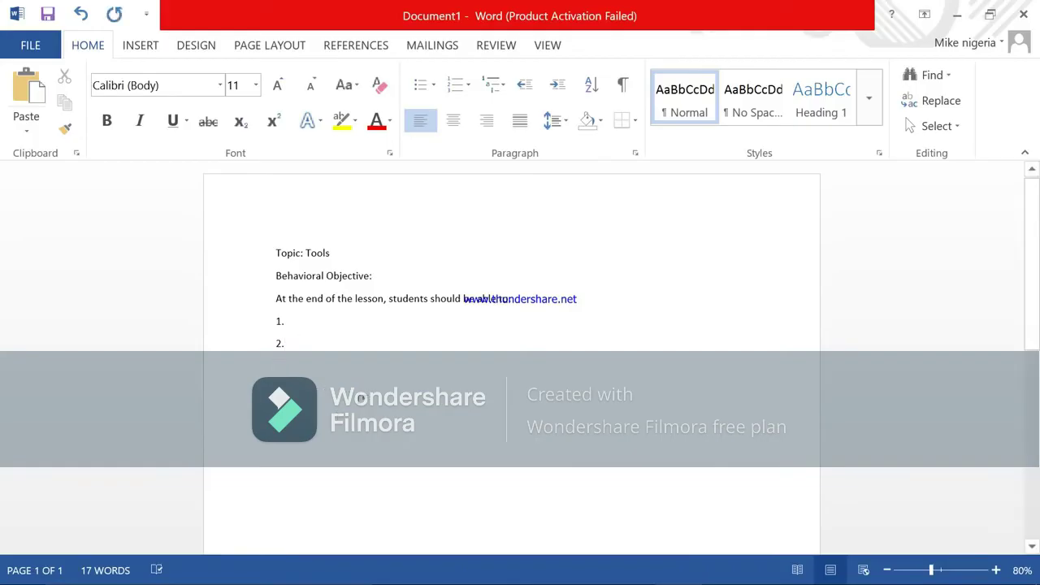
Step: Copy hammer.jpg from the desktop and return to the Word document
click(958, 16)
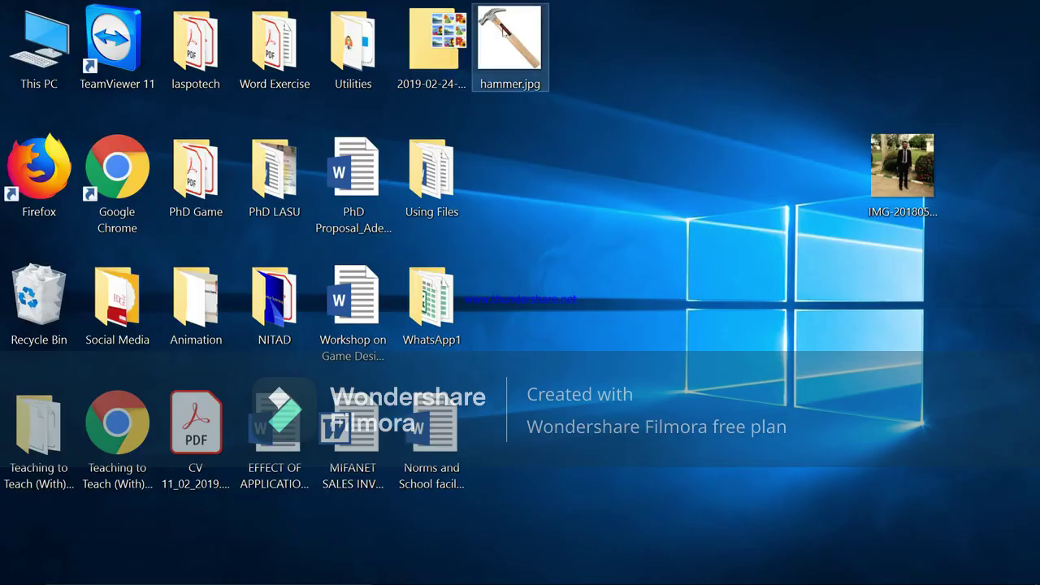
right_click(504, 31)
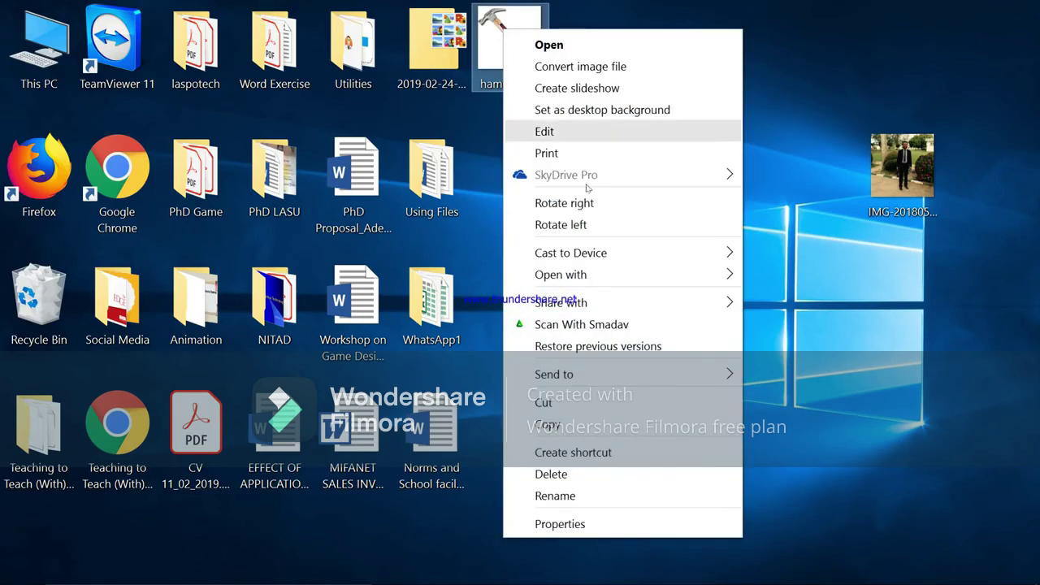
click(587, 424)
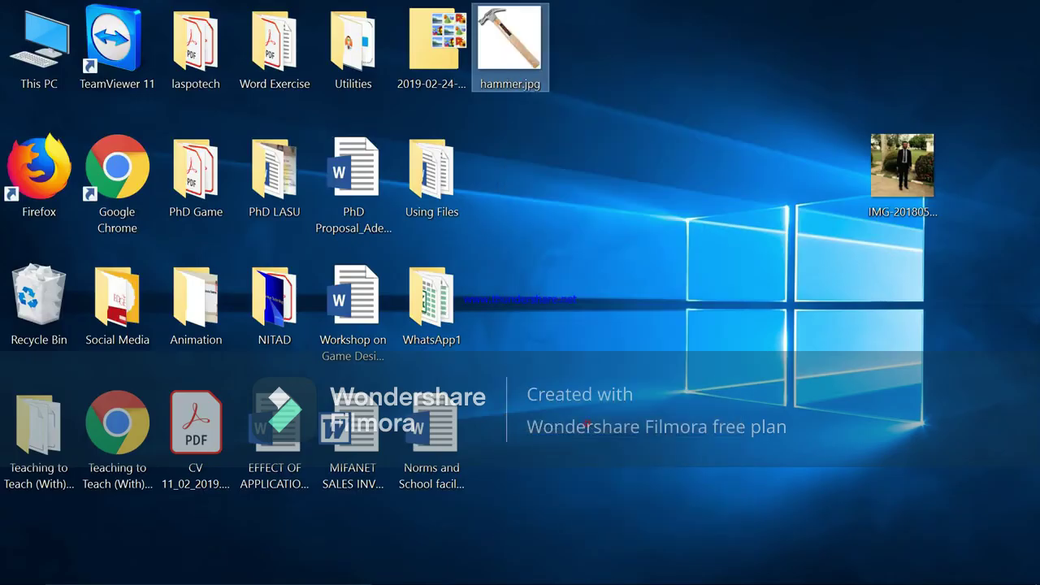
click(679, 567)
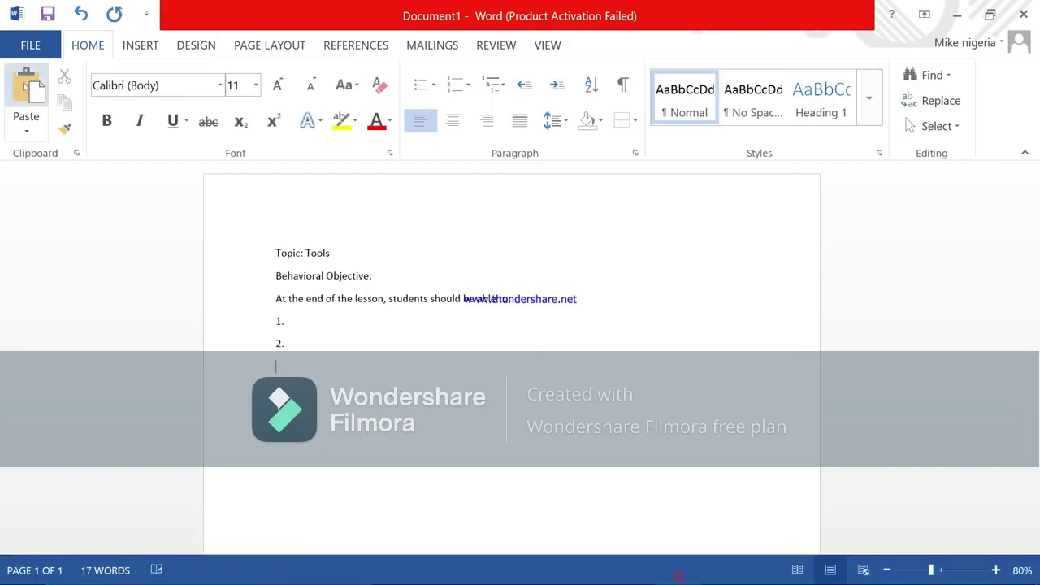
Step: Paste the hammer image below item 2. and caption it 'Hammer'
click(24, 87)
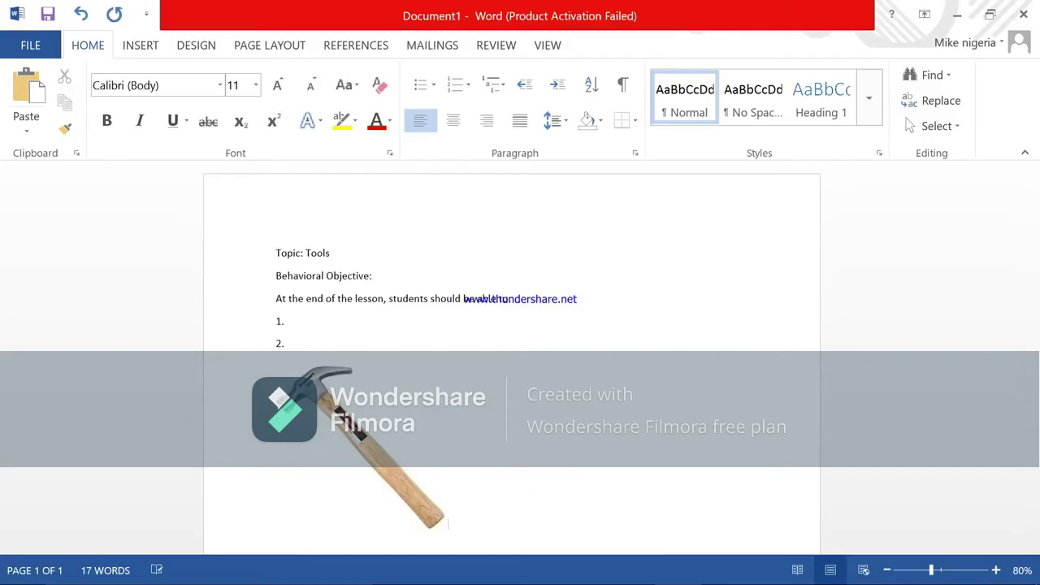
text(Hammer)
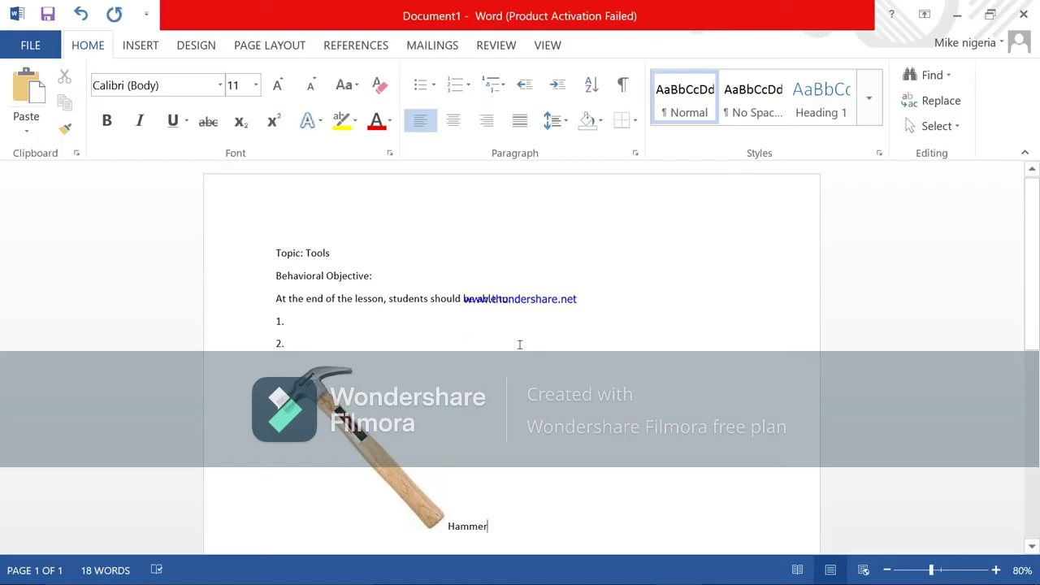
Step: Save the document to the Desktop as 070211102111.docx
click(18, 46)
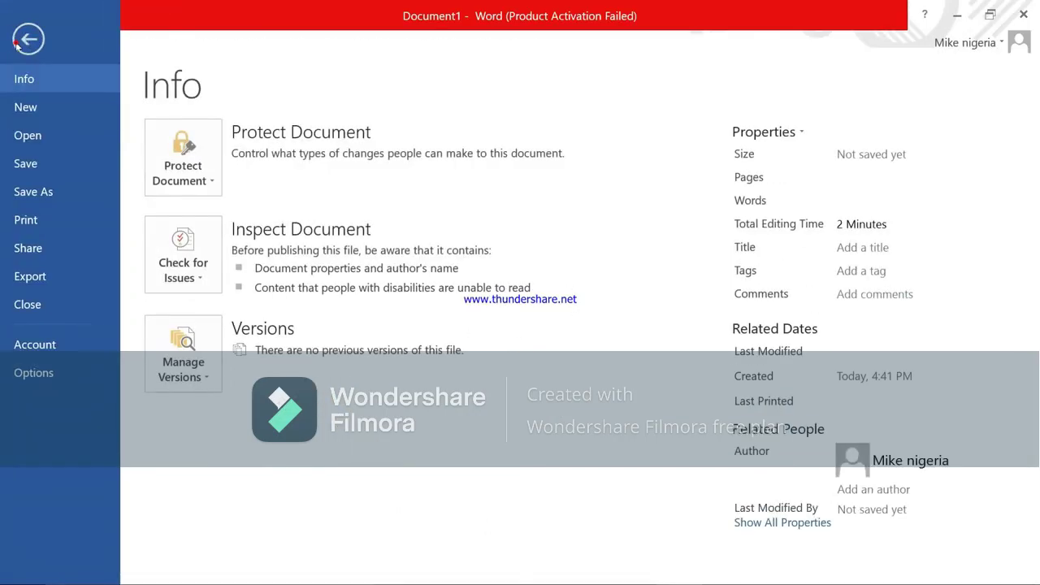
click(55, 192)
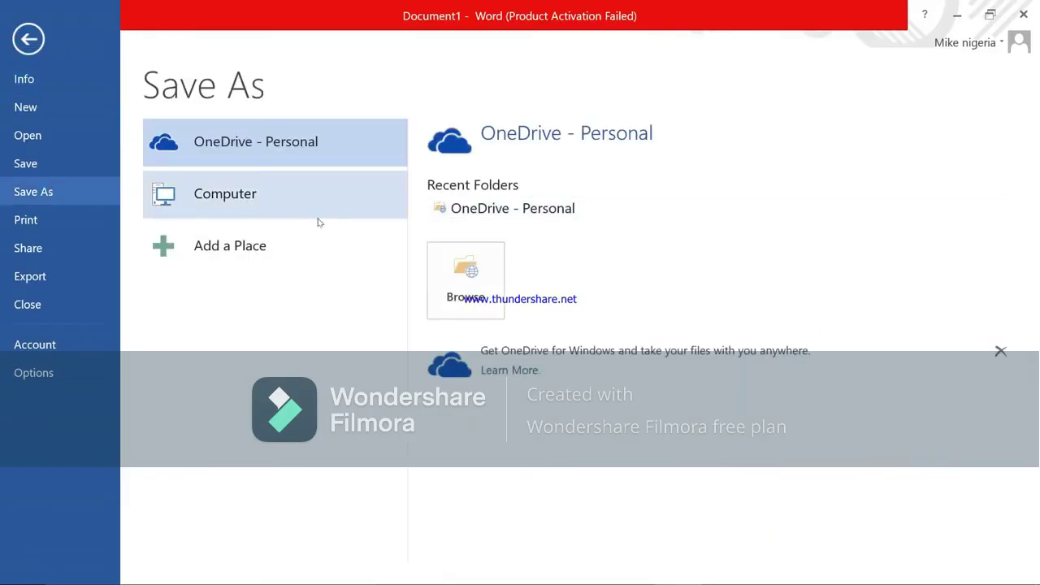
click(222, 200)
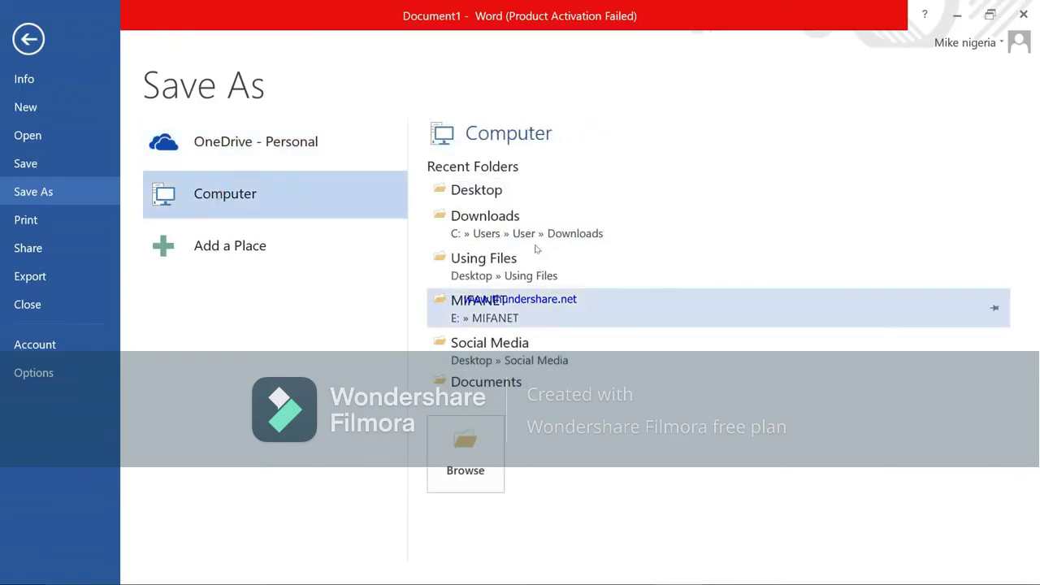
click(480, 190)
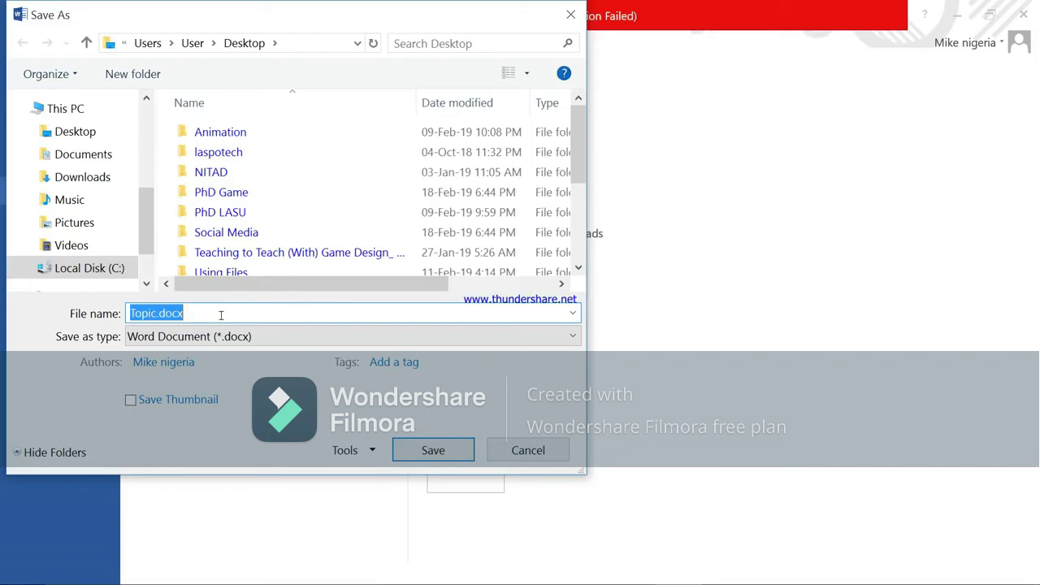
text(070)
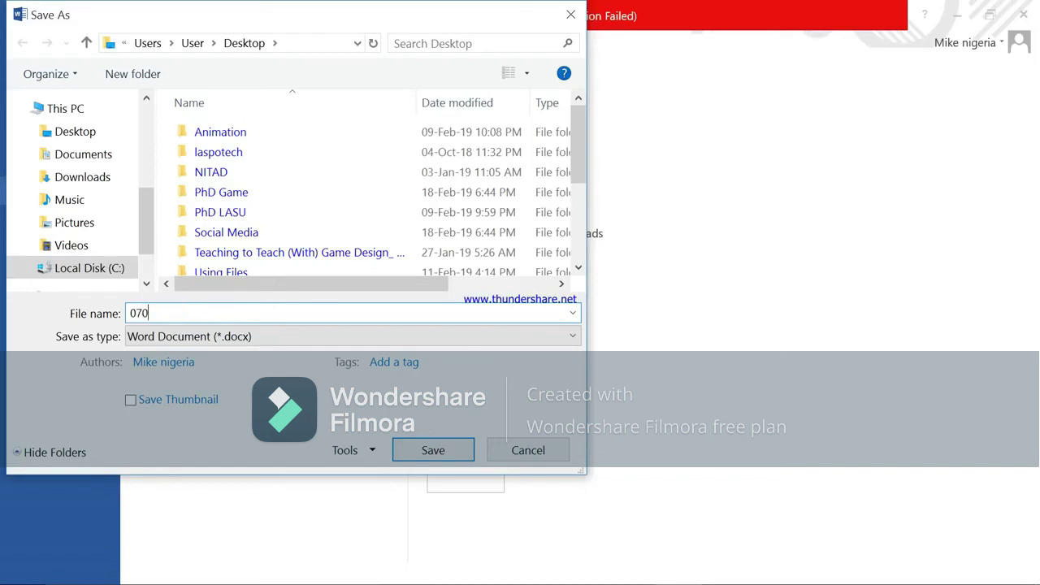
text(211102111)
click(434, 451)
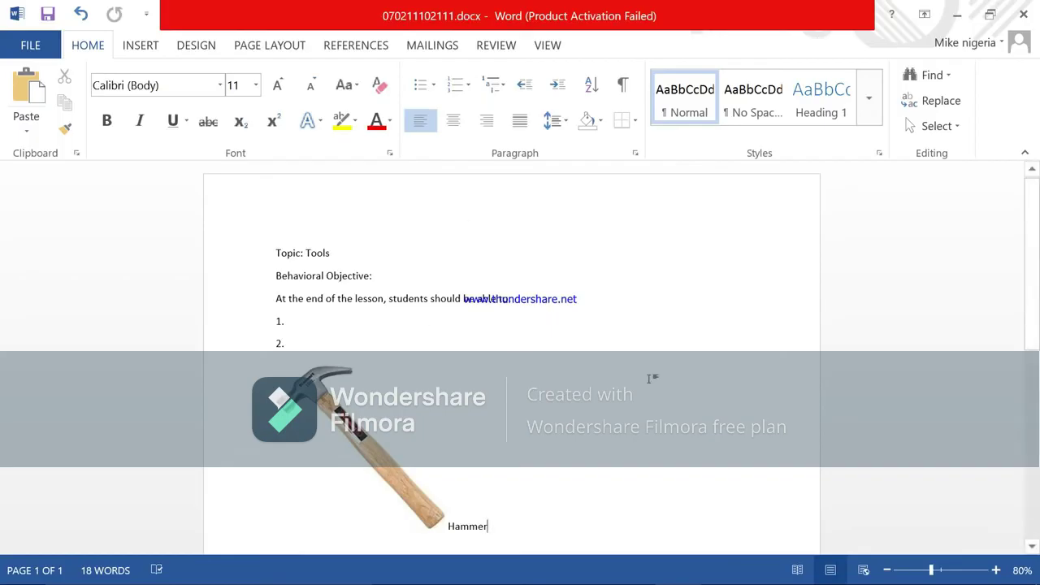
click(1025, 13)
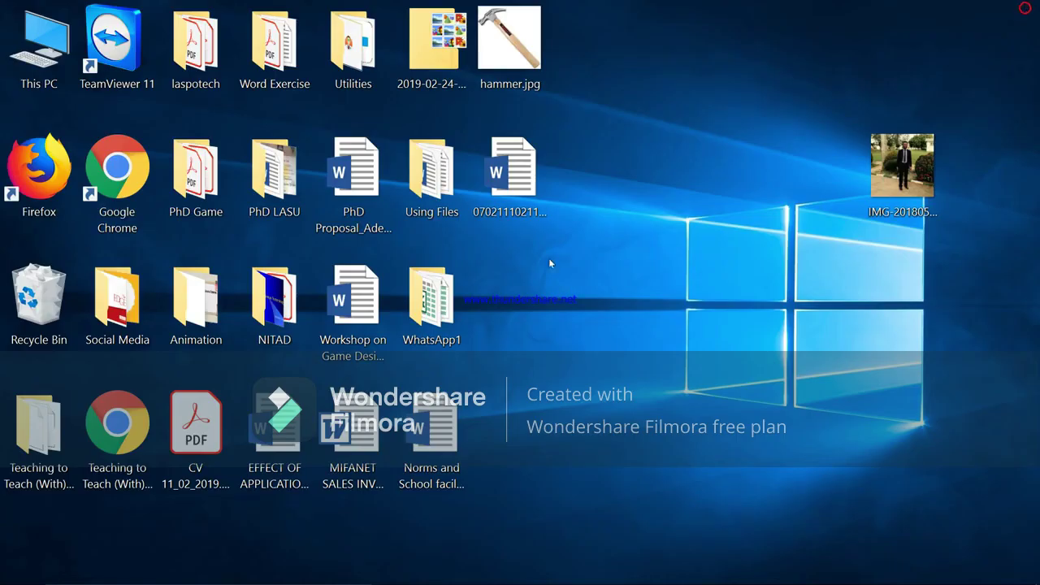